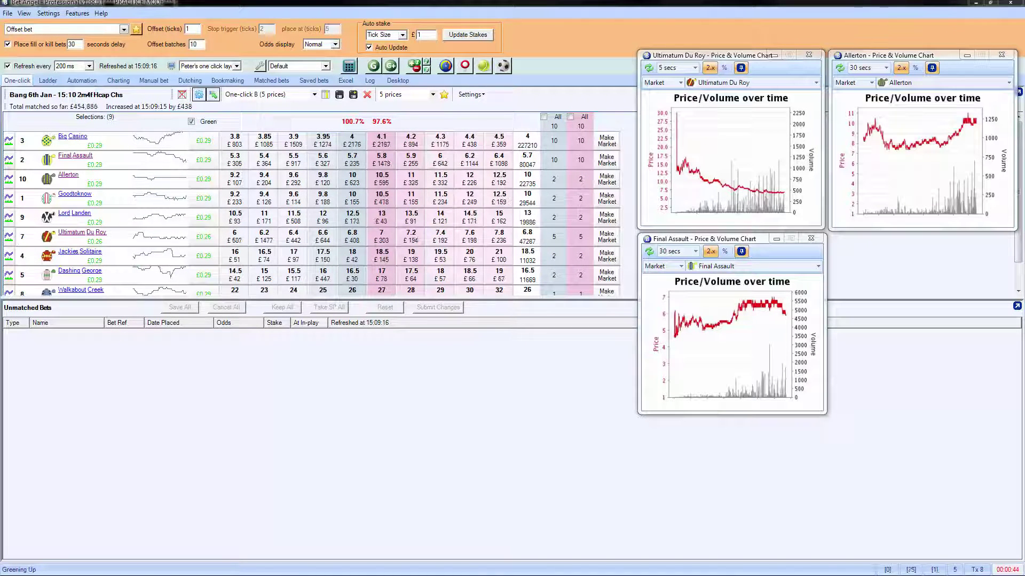
Step: Open a line chart with WOM for Ultimatum Du Roy and close the three Price & Volume charts
left_click(36, 169)
left_click_drag(36, 169, 578, 123)
left_click(815, 56)
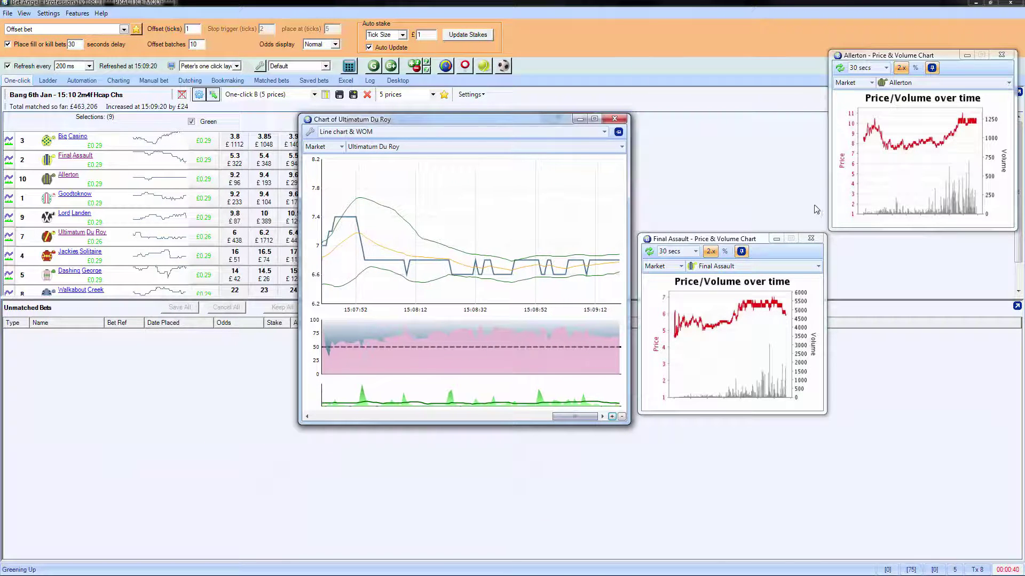
left_click(811, 238)
left_click(1001, 56)
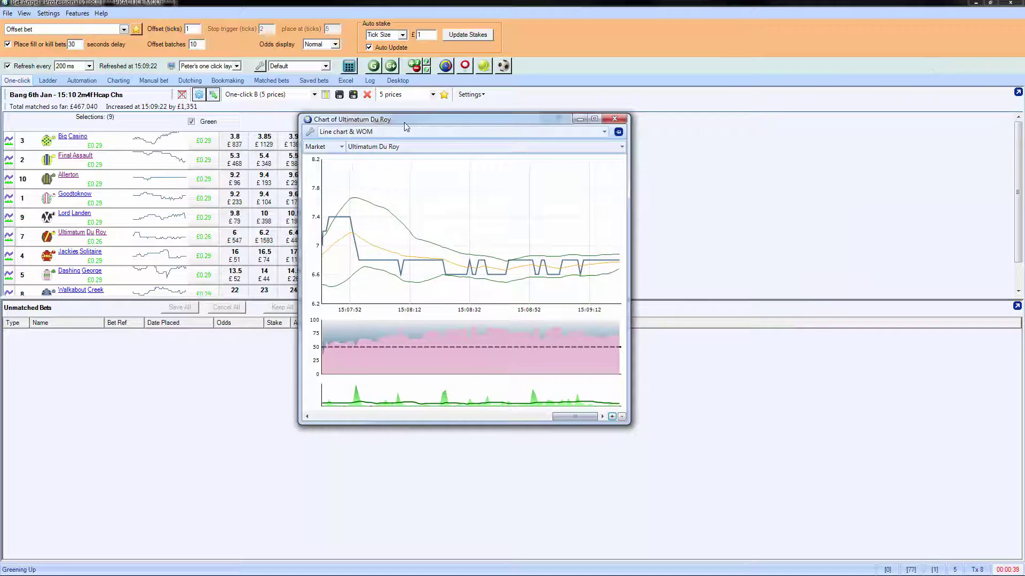
left_click_drag(431, 124, 758, 19)
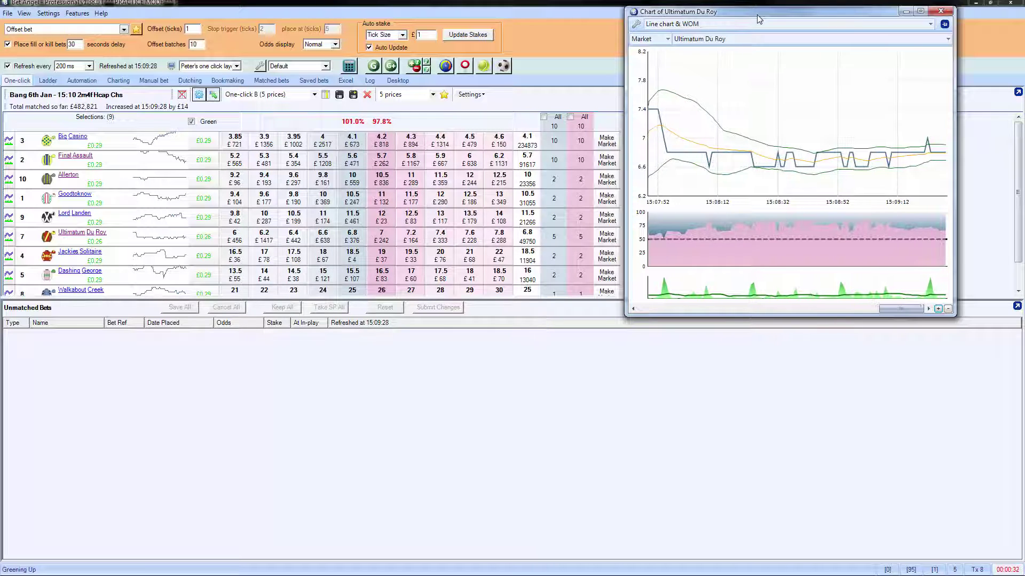
Step: Move the Ultimatum Du Roy chart over the prices grid and scroll its timeline back and forth
left_click_drag(759, 19, 762, 32)
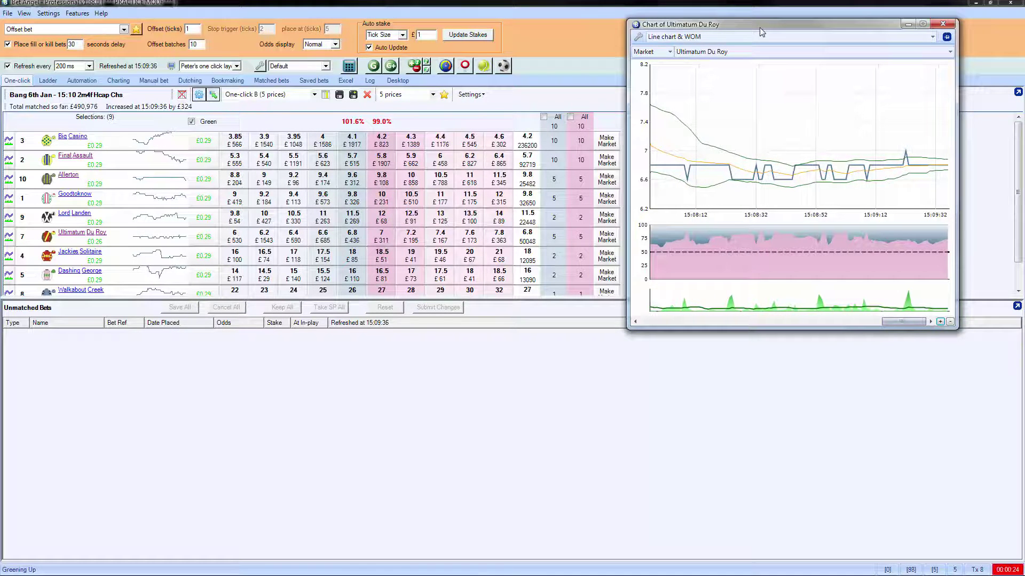
left_click_drag(760, 27, 447, 59)
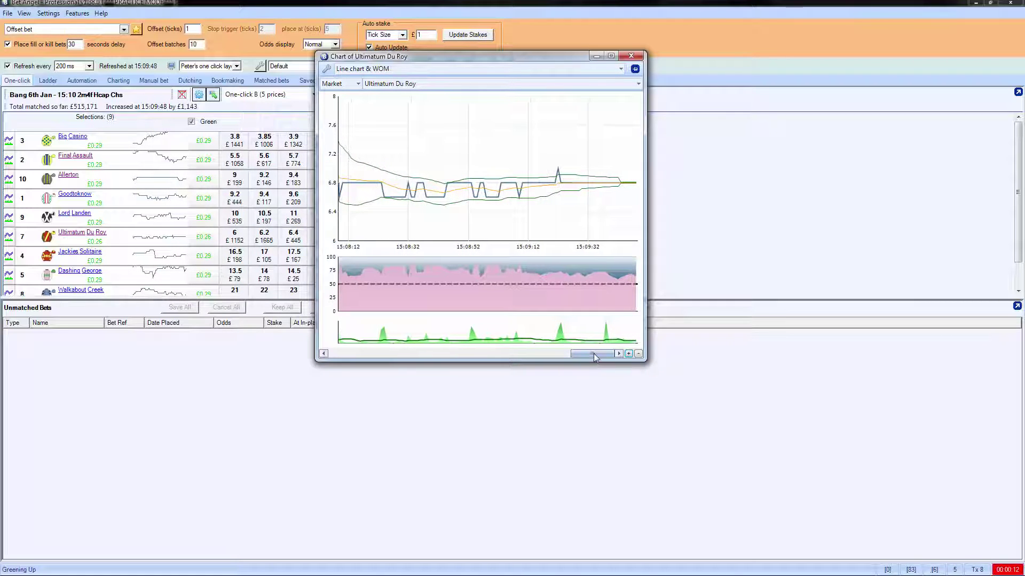
left_click_drag(593, 353, 374, 355)
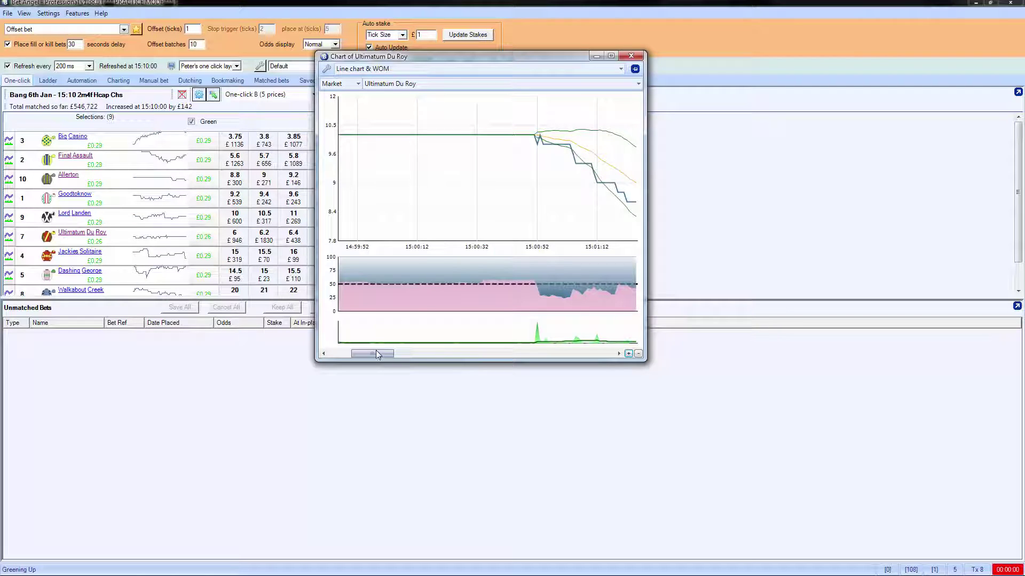
left_click_drag(375, 351, 567, 356)
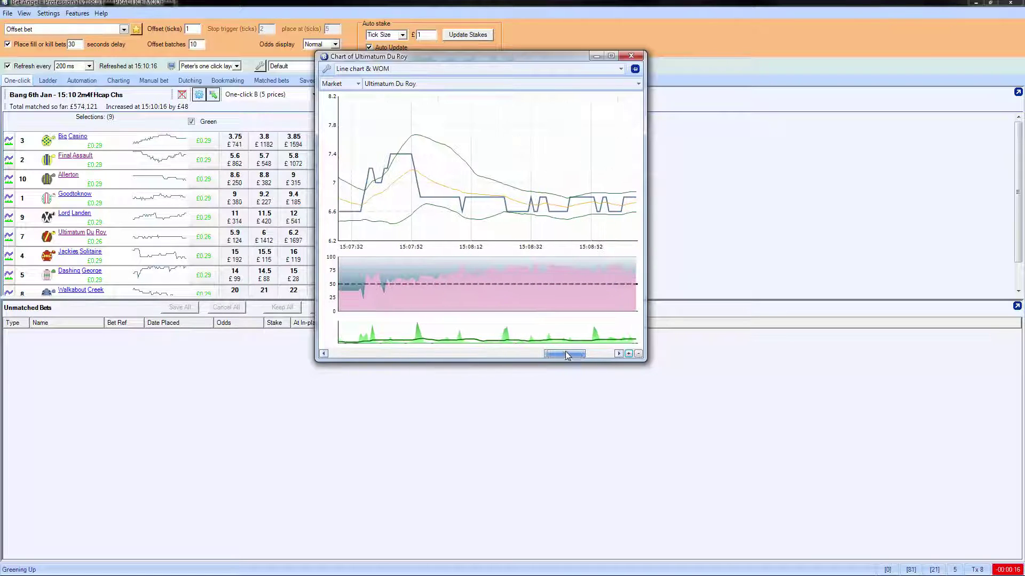
Step: Zoom the Ultimatum Du Roy chart out six levels to show a wider time range
left_click(639, 353)
left_click(638, 354)
left_click(638, 353)
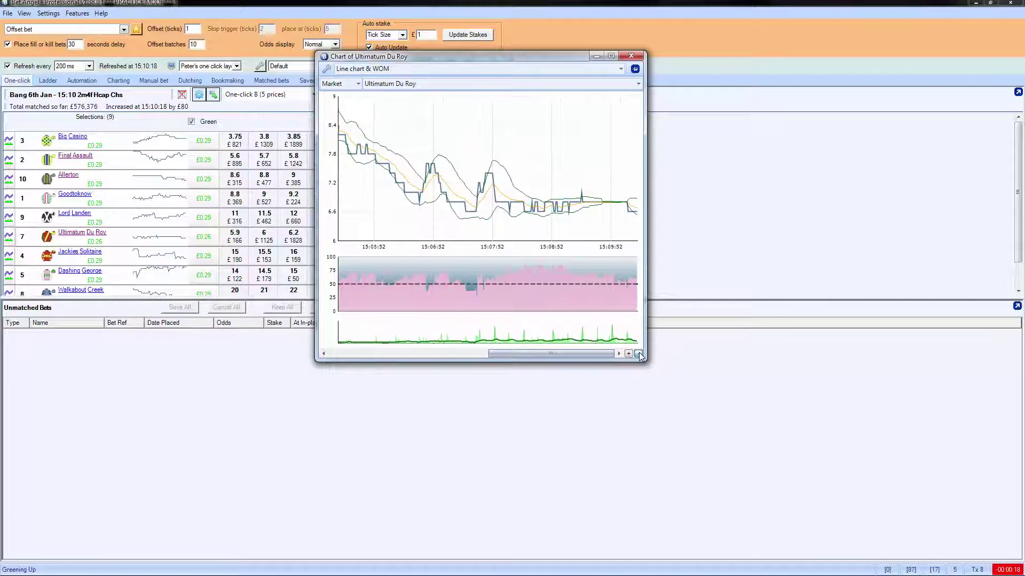
left_click(638, 353)
left_click(638, 353)
left_click(638, 354)
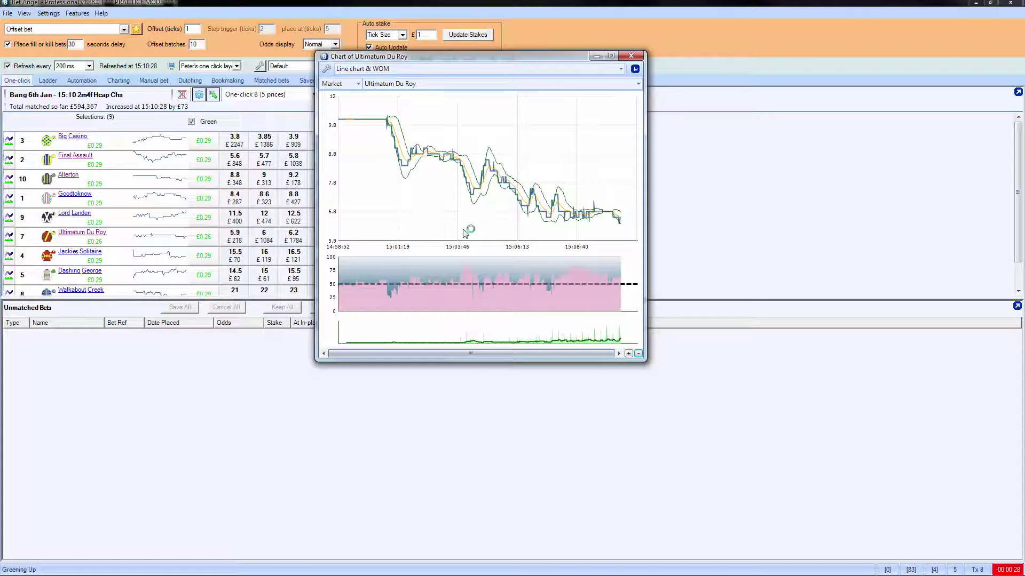
Step: Zoom the chart back in and scroll it to cover about 15:03:37 to 15:04:53
left_click(629, 354)
left_click(629, 354)
left_click_drag(454, 354, 523, 354)
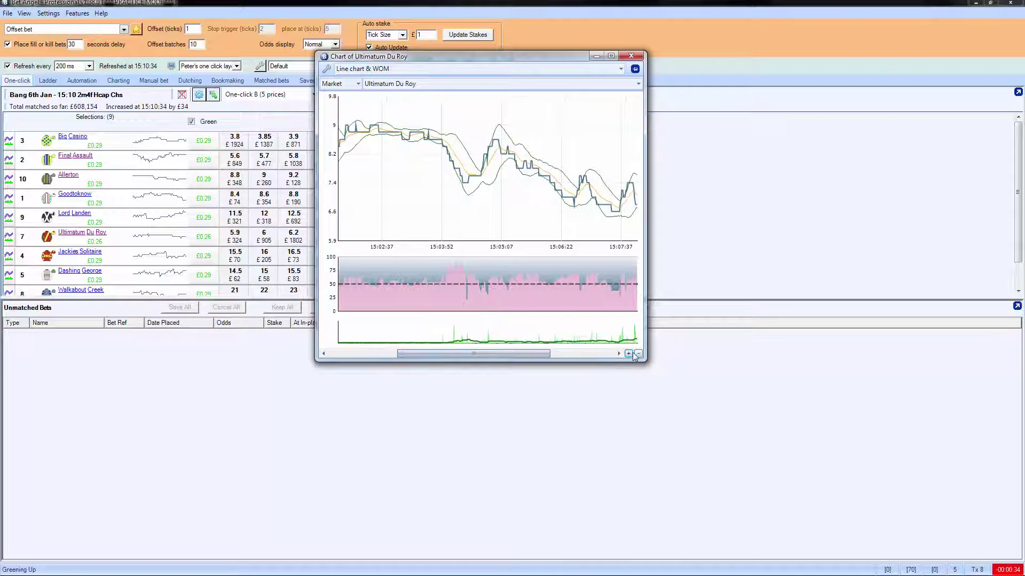
left_click(628, 354)
left_click_drag(430, 354, 463, 355)
left_click(628, 354)
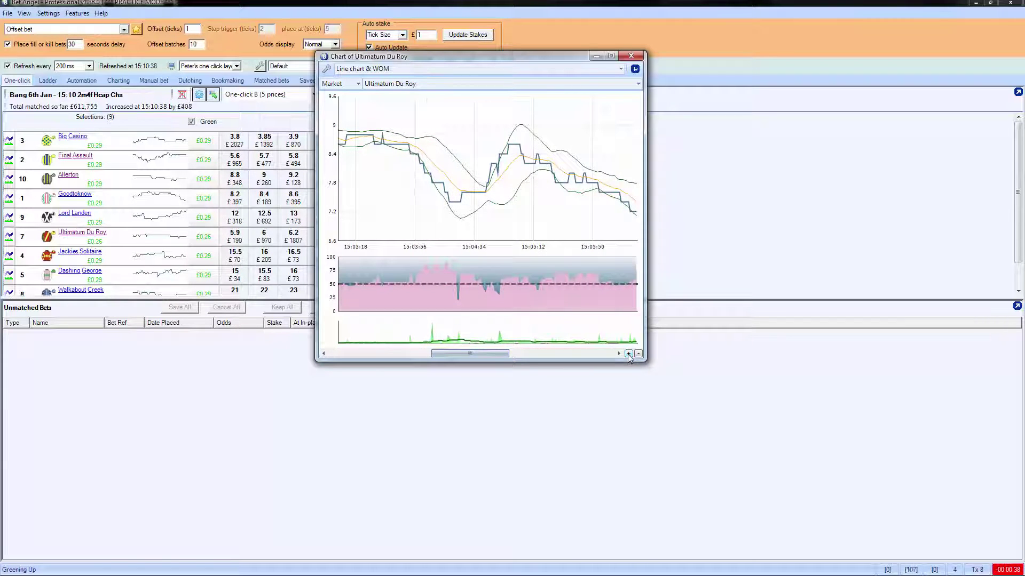
left_click(627, 354)
left_click_drag(464, 355, 471, 355)
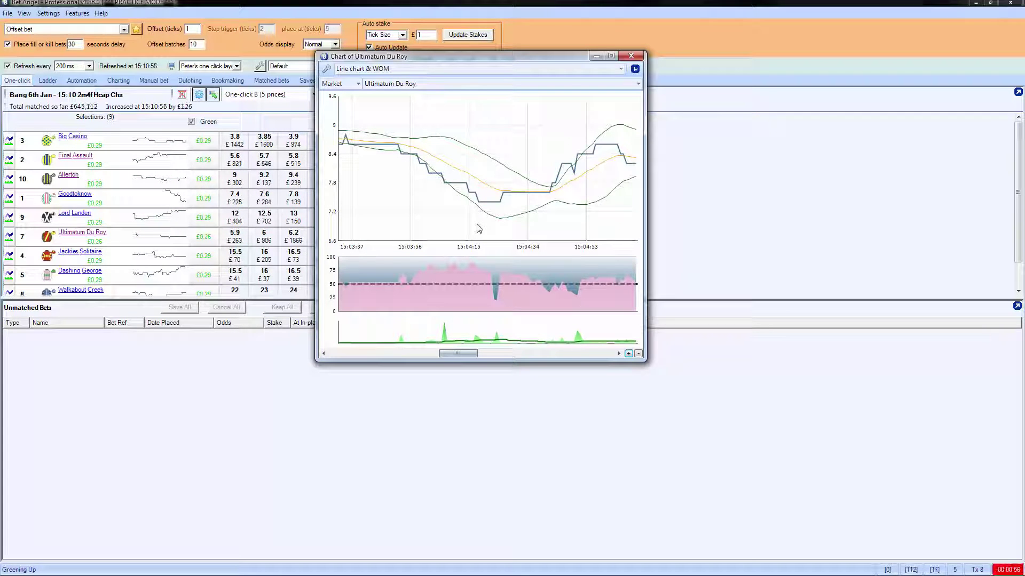
Step: Browse the Advanced Chart Settings presets, close without saving, and move the chart beside the market grid
left_click(327, 72)
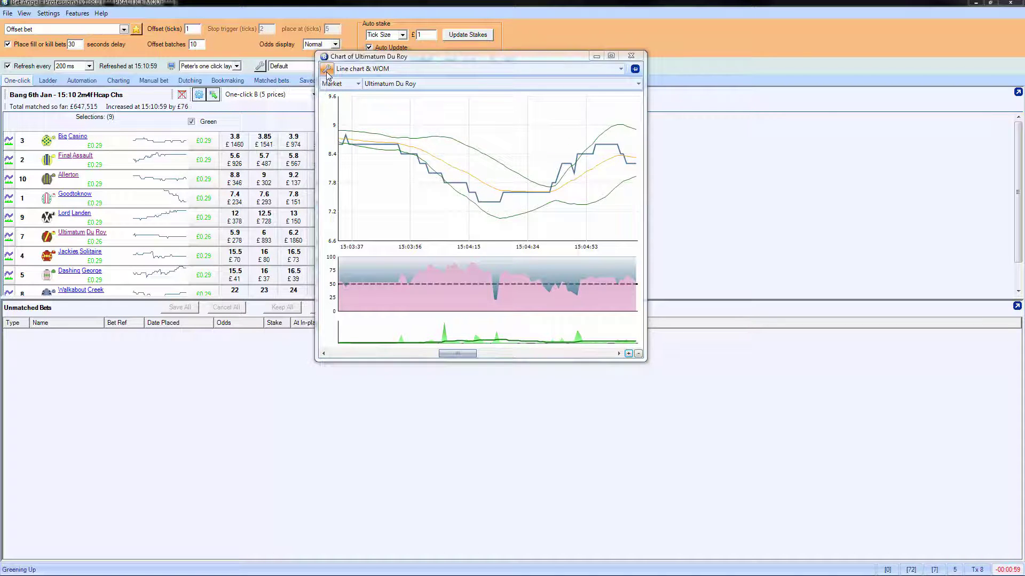
left_click_drag(308, 111, 404, 115)
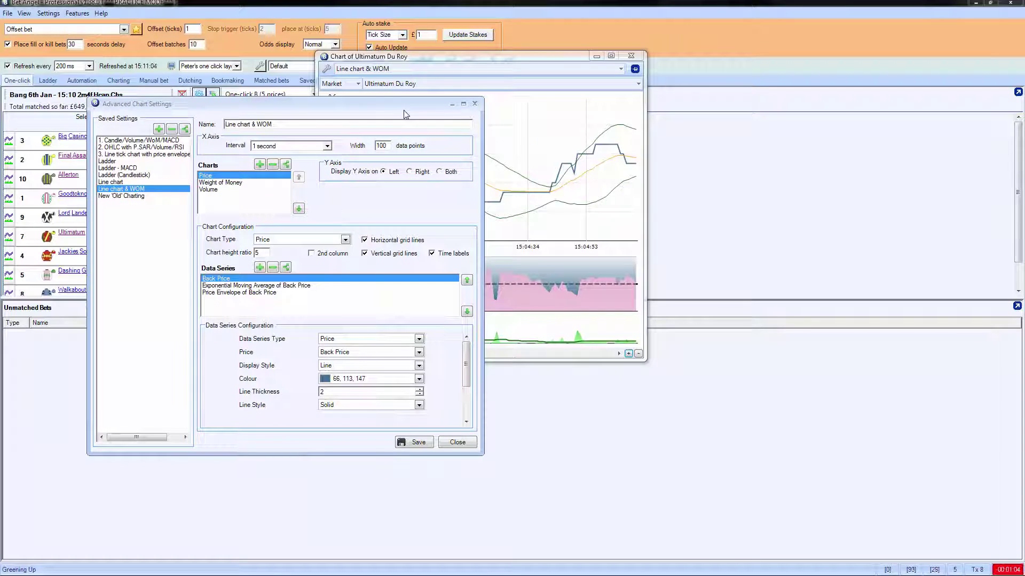
left_click_drag(138, 140, 137, 183)
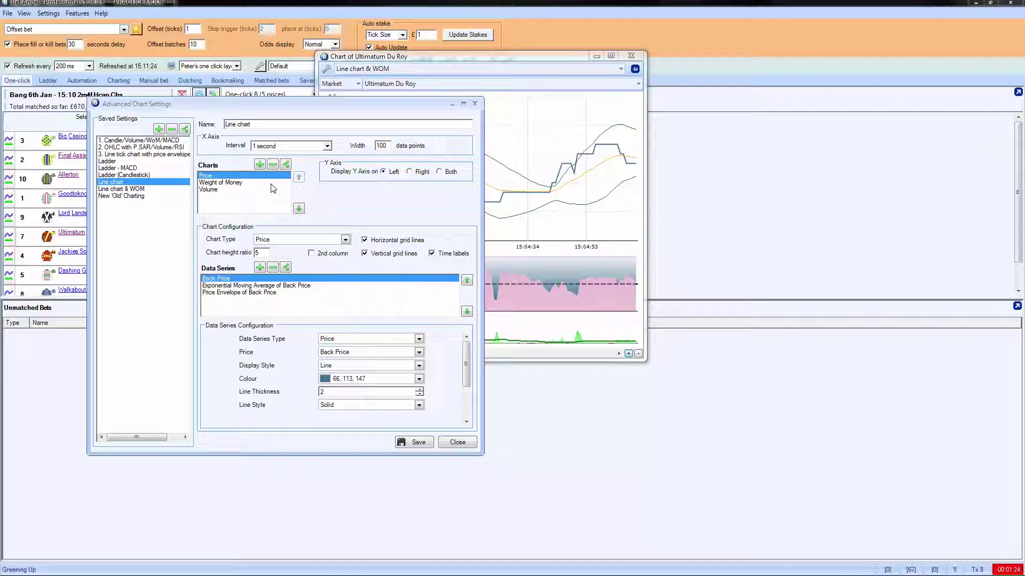
left_click(457, 443)
left_click_drag(435, 53, 750, 35)
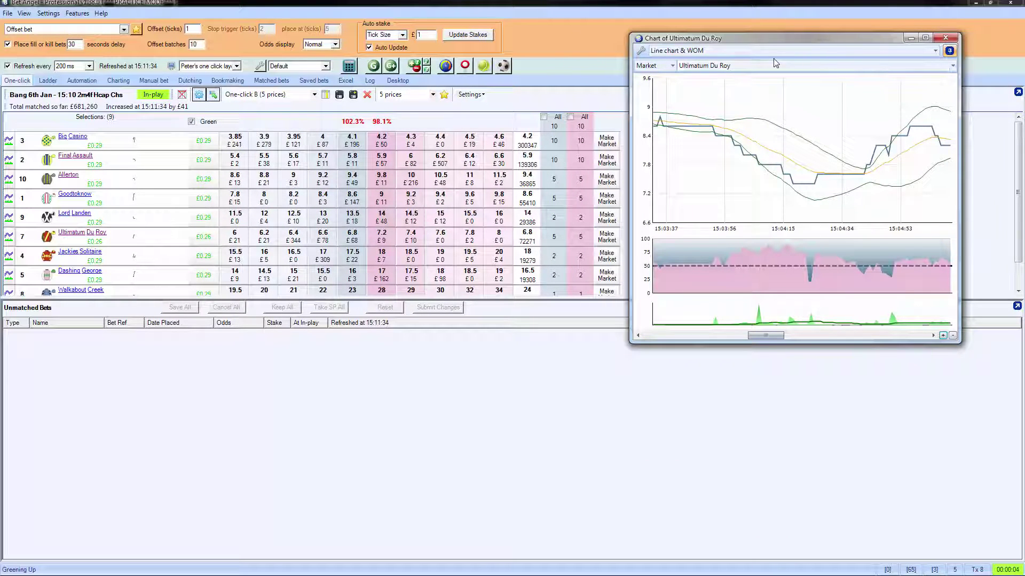
Step: Save the current screen layout as 'Peter's advanced charting'
left_click(24, 13)
left_click(47, 74)
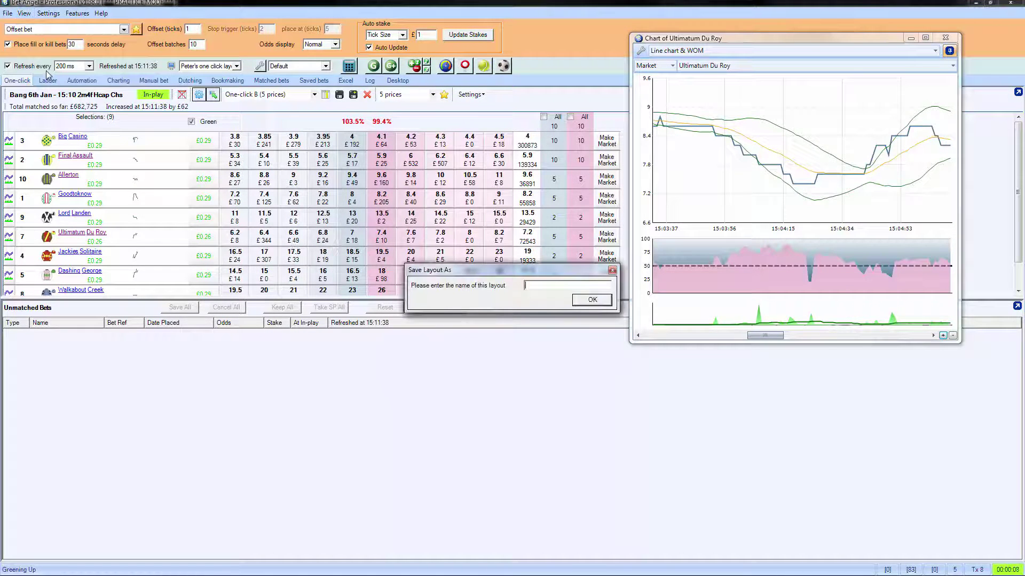
type("Peter ")
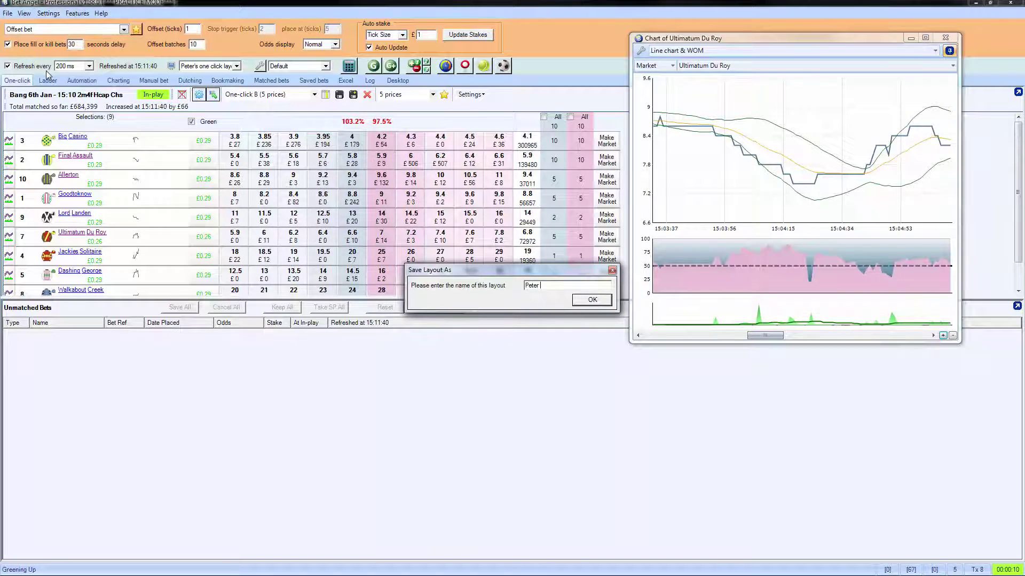
type("'s advance")
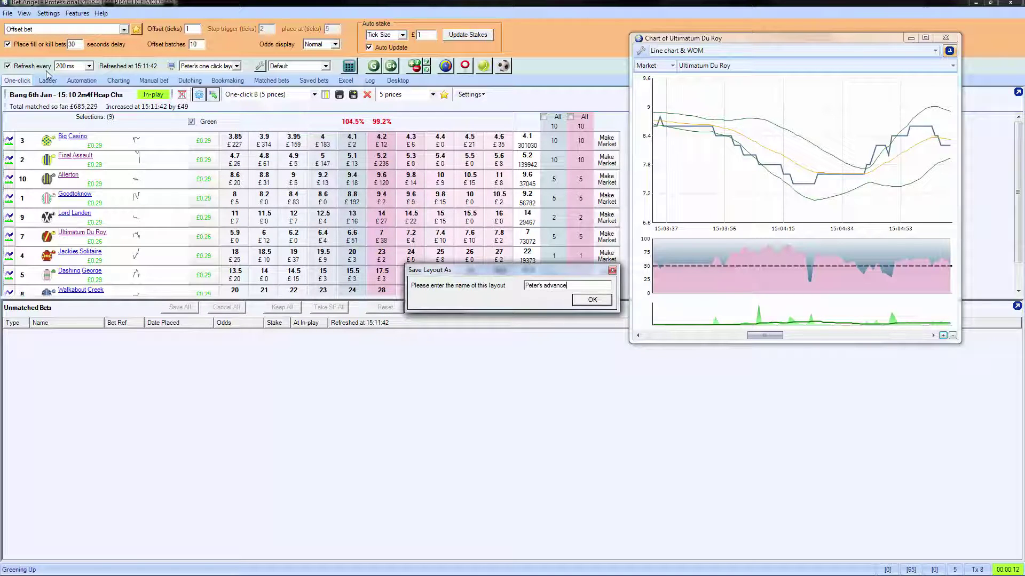
type("d chjar")
key("BackSpace")
key("BackSpace")
type("ting")
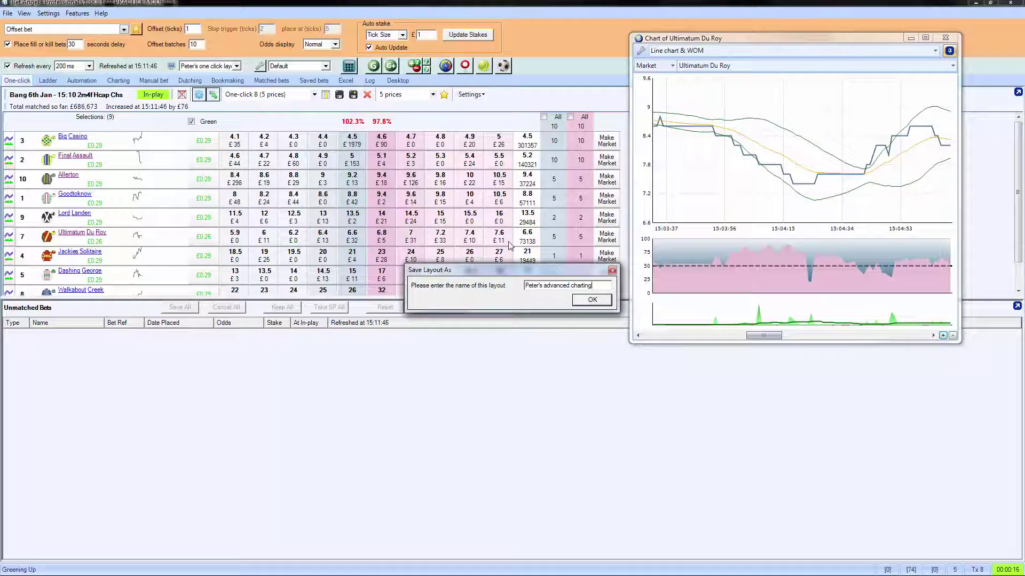
left_click(590, 301)
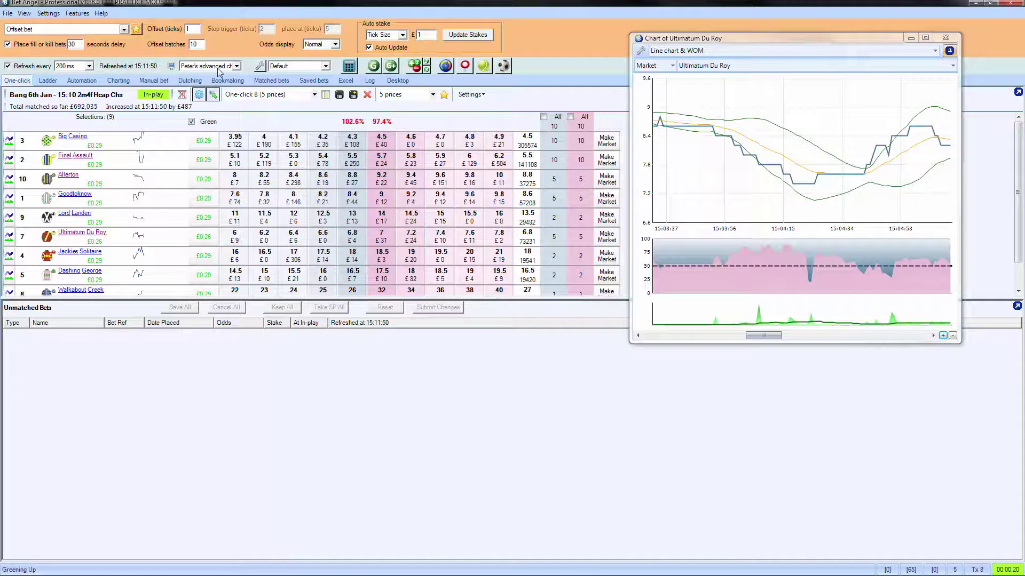
left_click(237, 67)
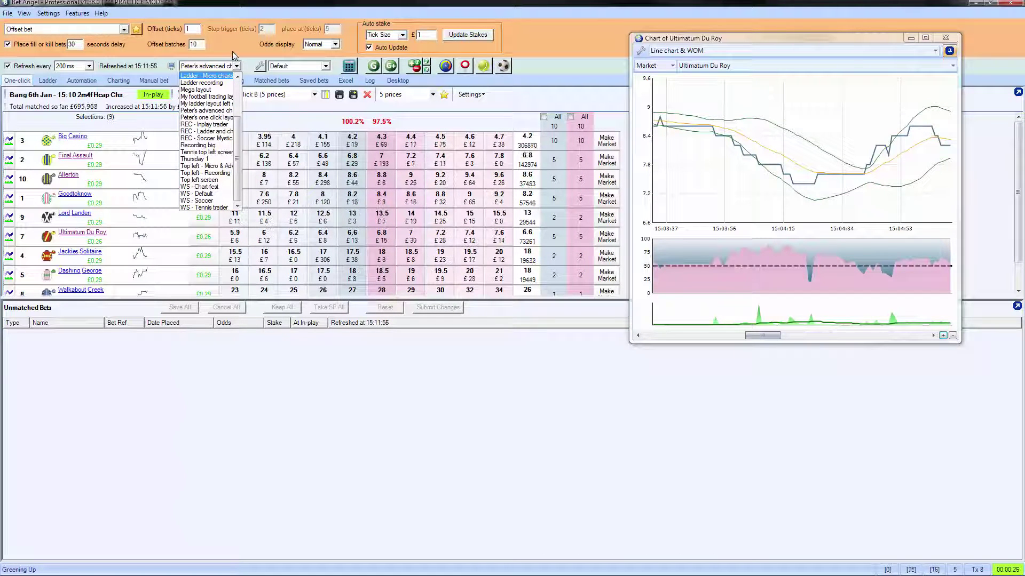
left_click(219, 117)
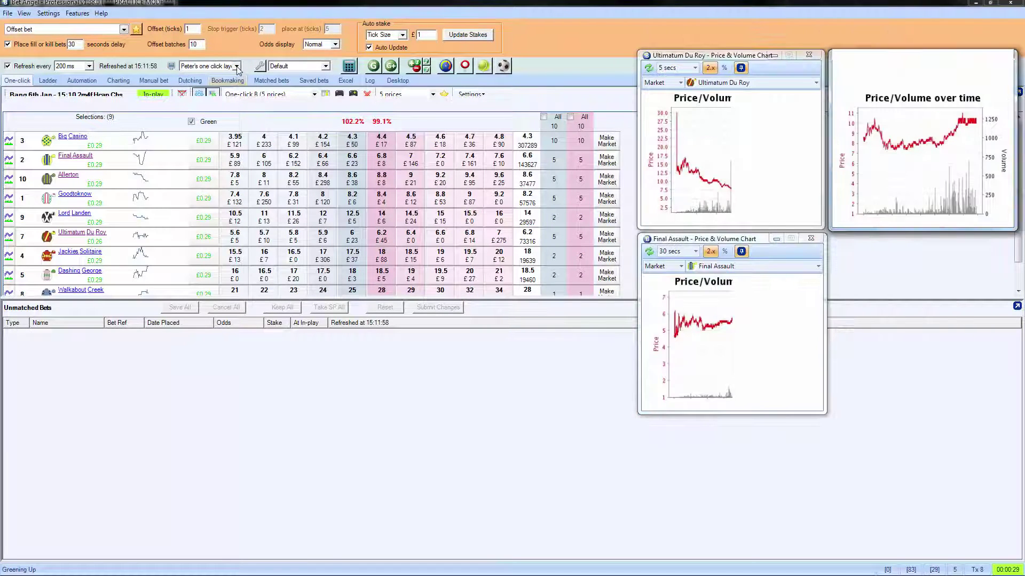
left_click(236, 67)
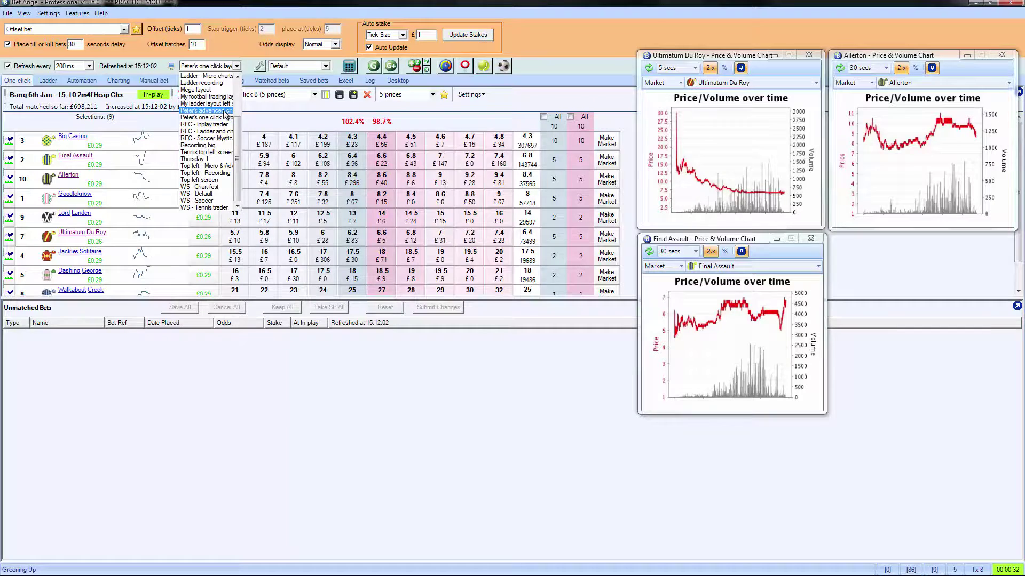
left_click(206, 110)
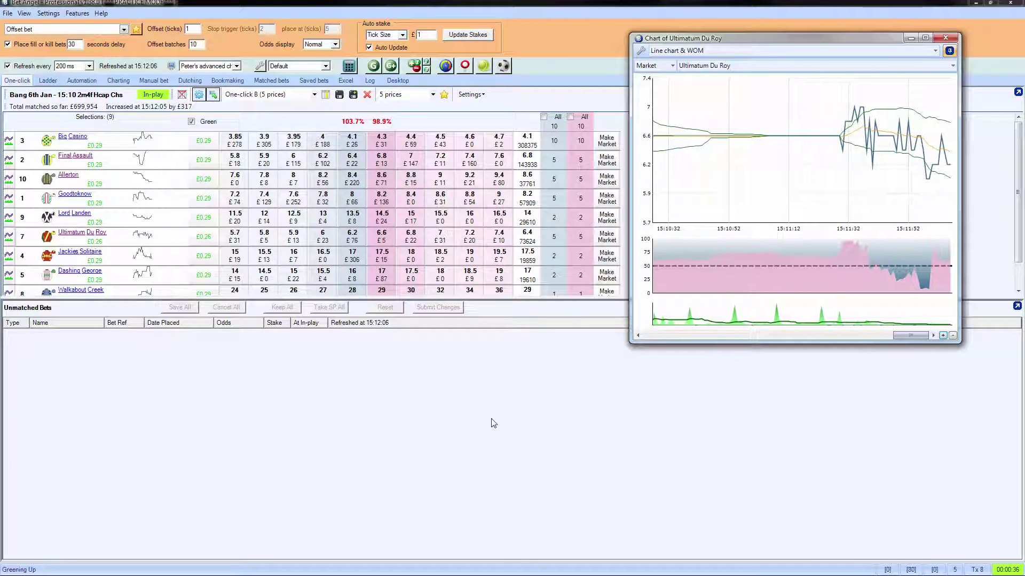
Step: Switch the line chart's sync from Market to Mouse so it follows the hovered runner
left_click(672, 67)
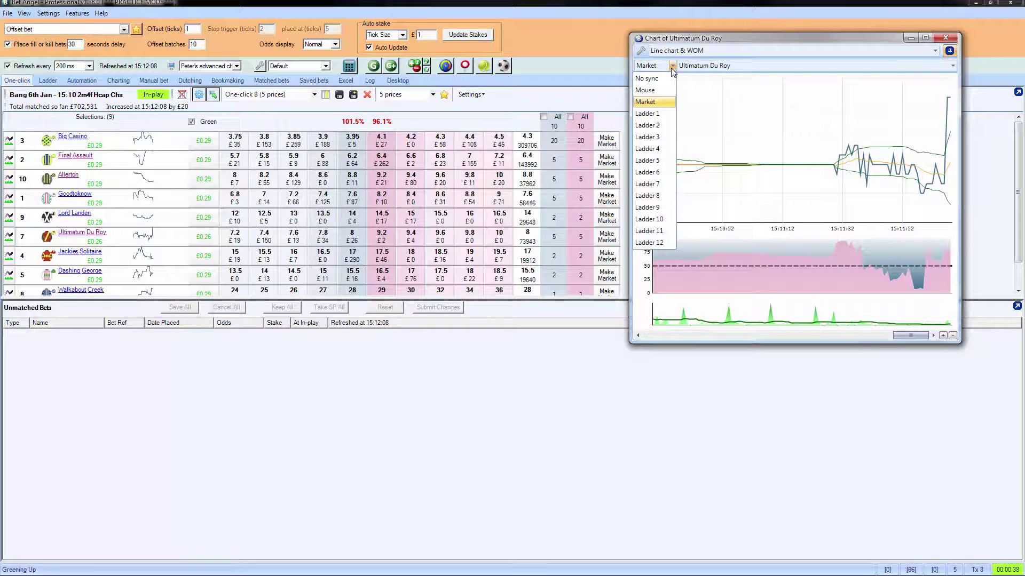
left_click(655, 94)
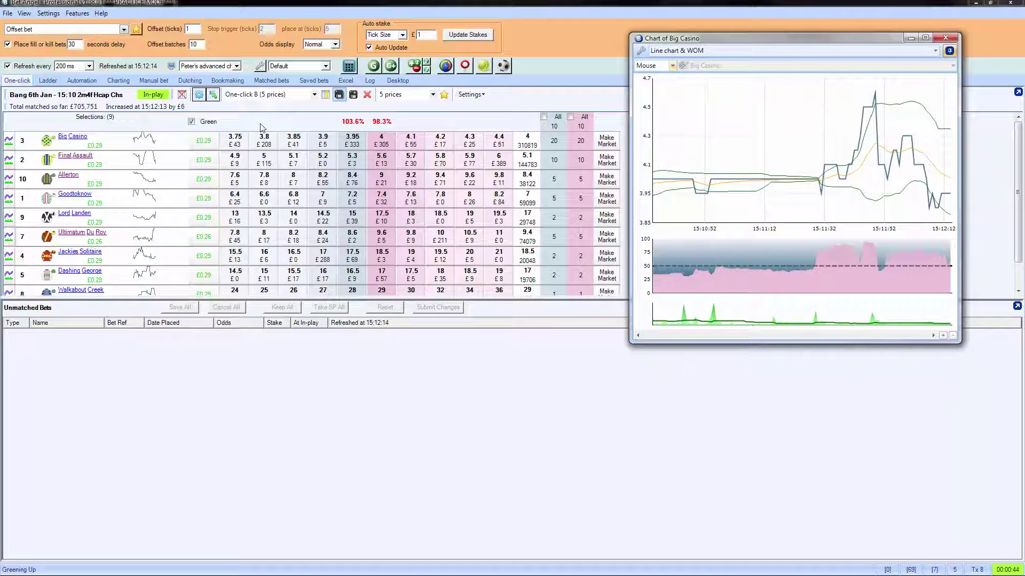
mouse_move(157, 167)
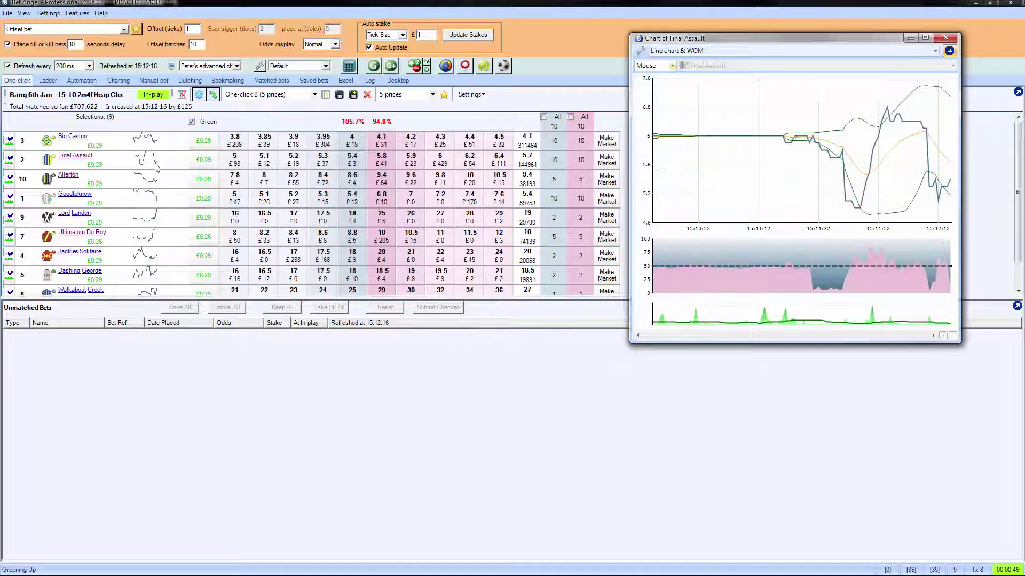
mouse_move(158, 195)
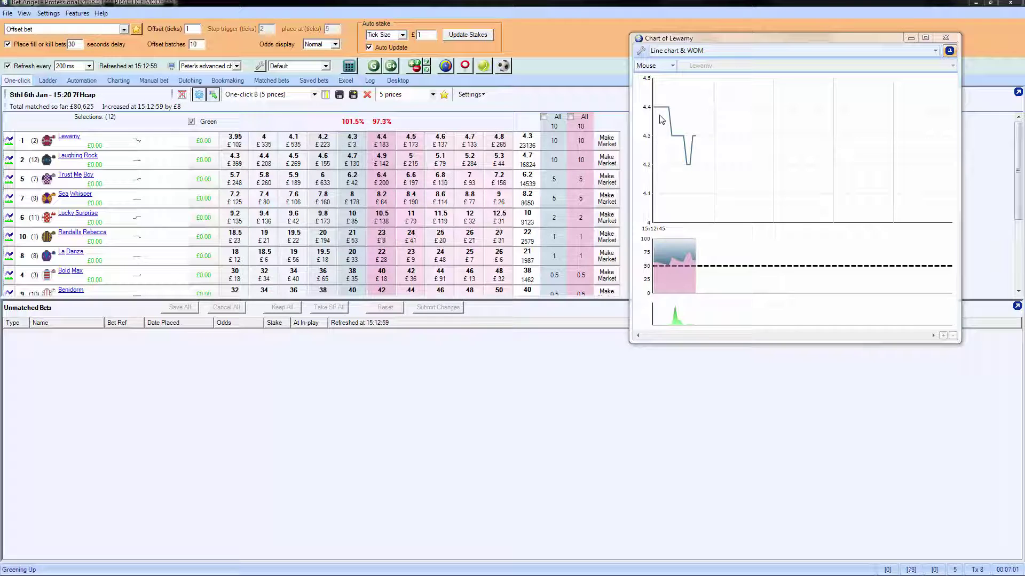
Step: Open a Price & Volume chart for Lewamy and move it to the screen centre
mouse_move(101, 181)
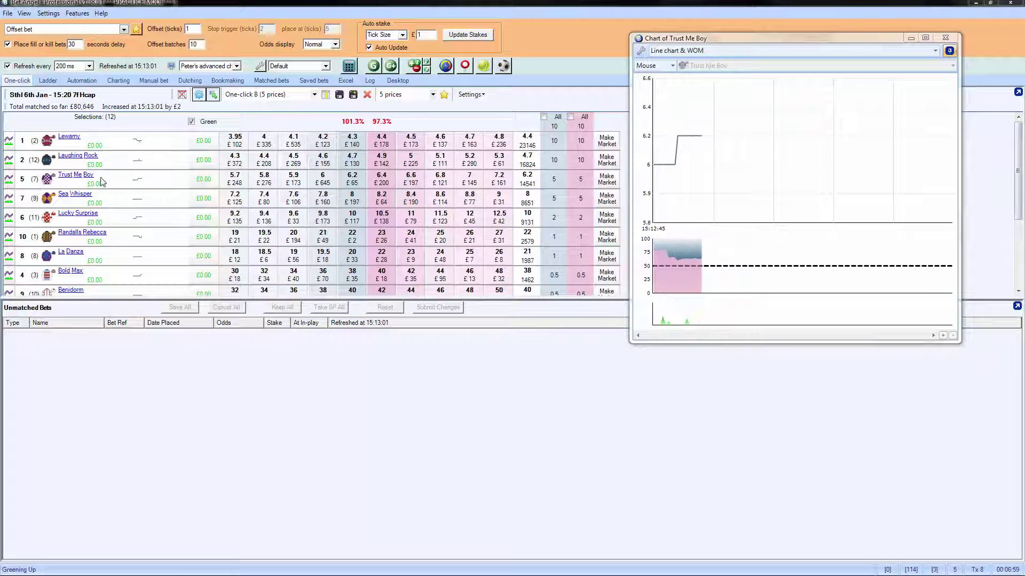
left_click(68, 141)
left_click_drag(742, 51, 388, 148)
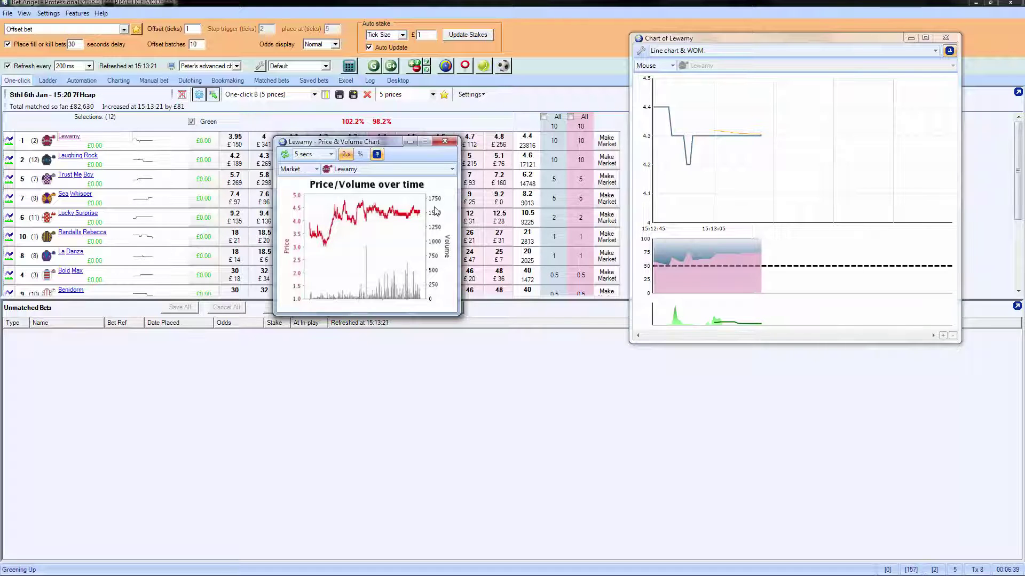
Step: Close the Lewamy Price & Volume chart window
left_click(445, 141)
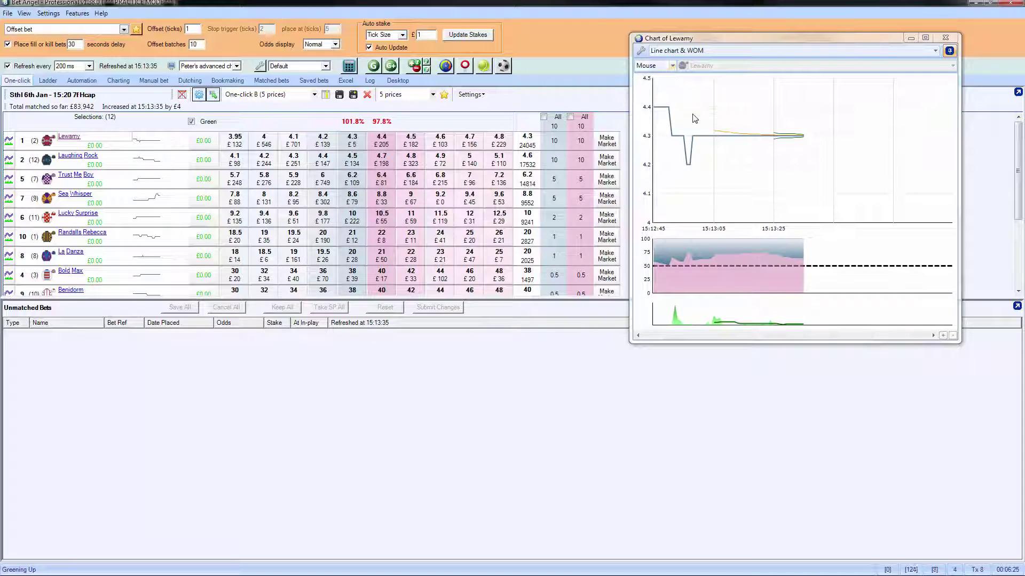
left_click(656, 65)
Step: Set the chart's sync back to Market and bring up the Guardian window
left_click(654, 99)
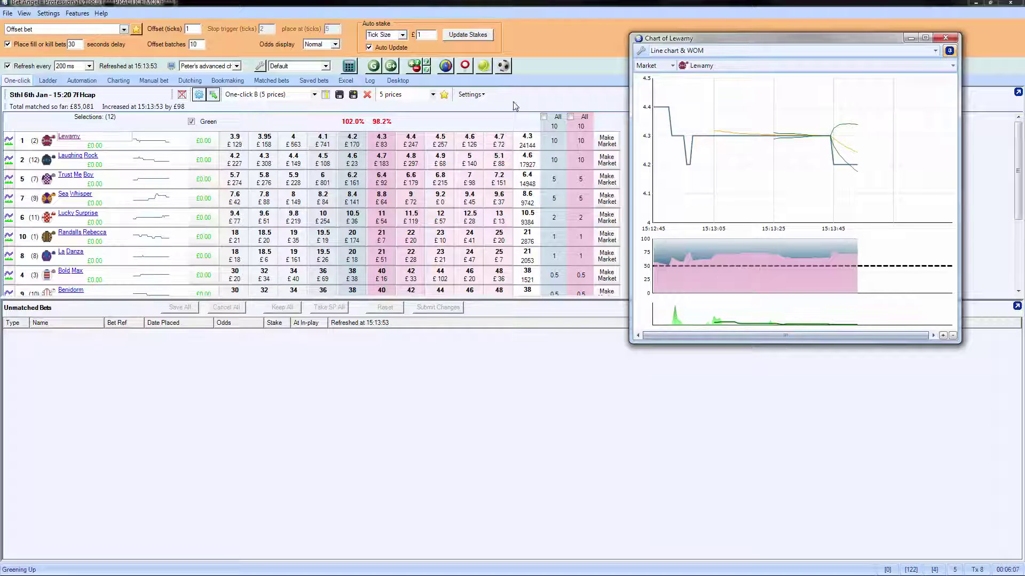
left_click(373, 68)
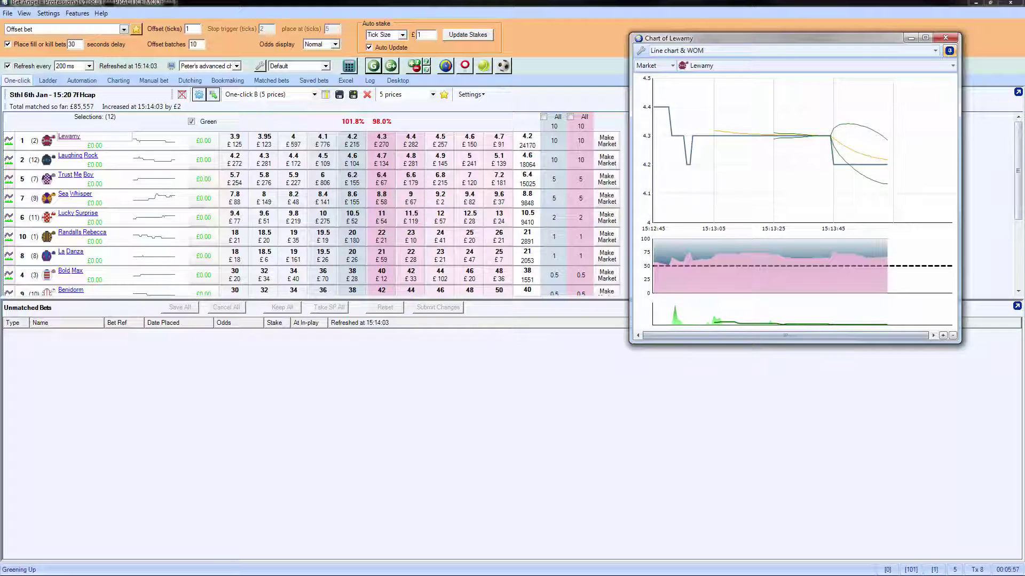
left_click(373, 66)
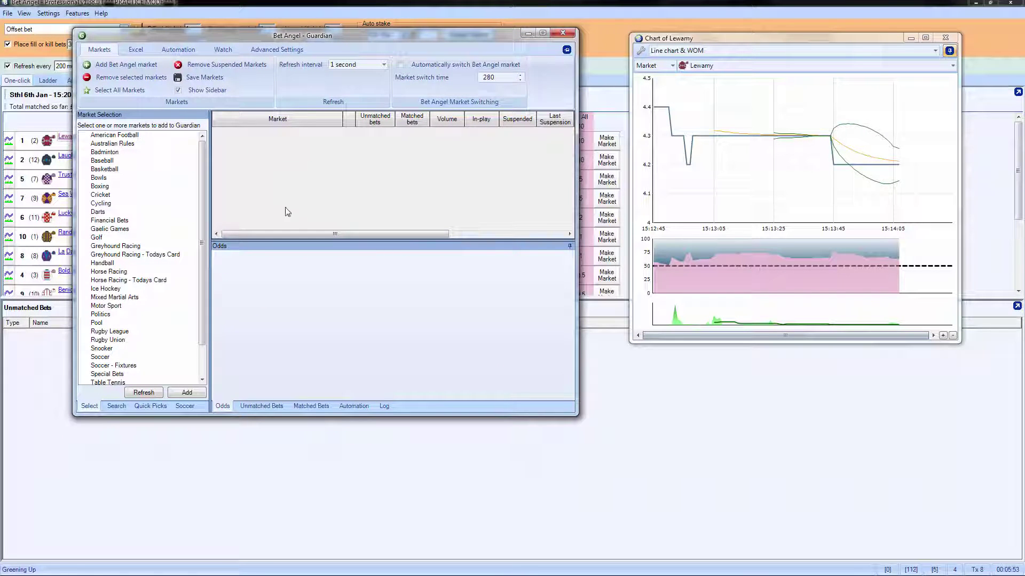
Step: Add today's UK and Irish horse racing win markets to Guardian from Quick Picks
left_click(151, 406)
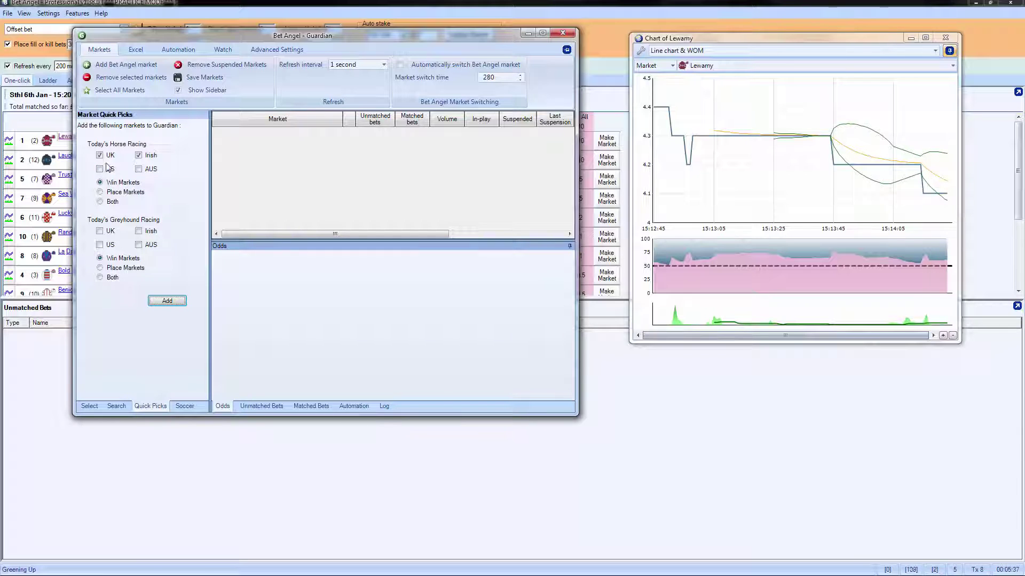
left_click(167, 301)
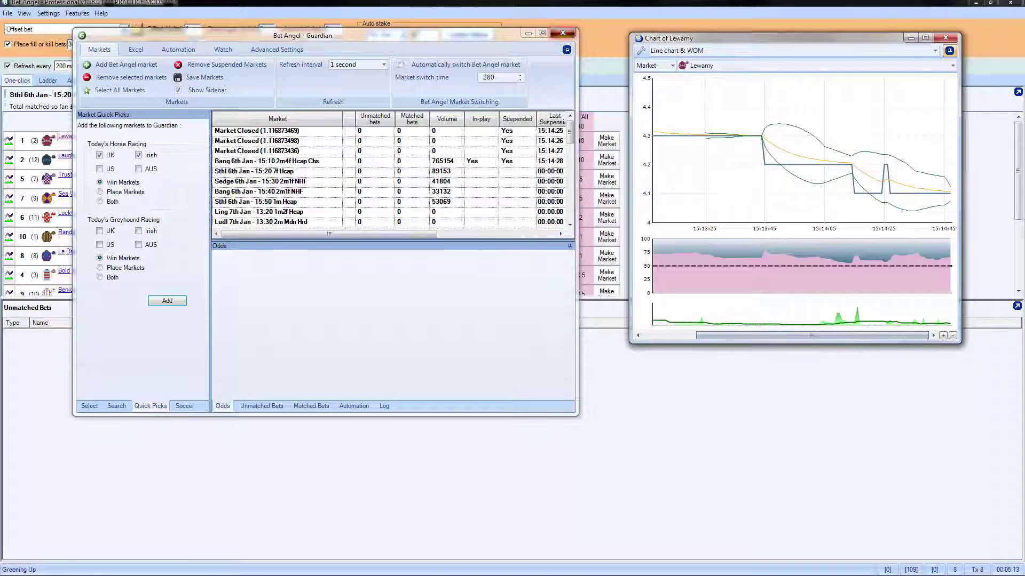
left_click(563, 34)
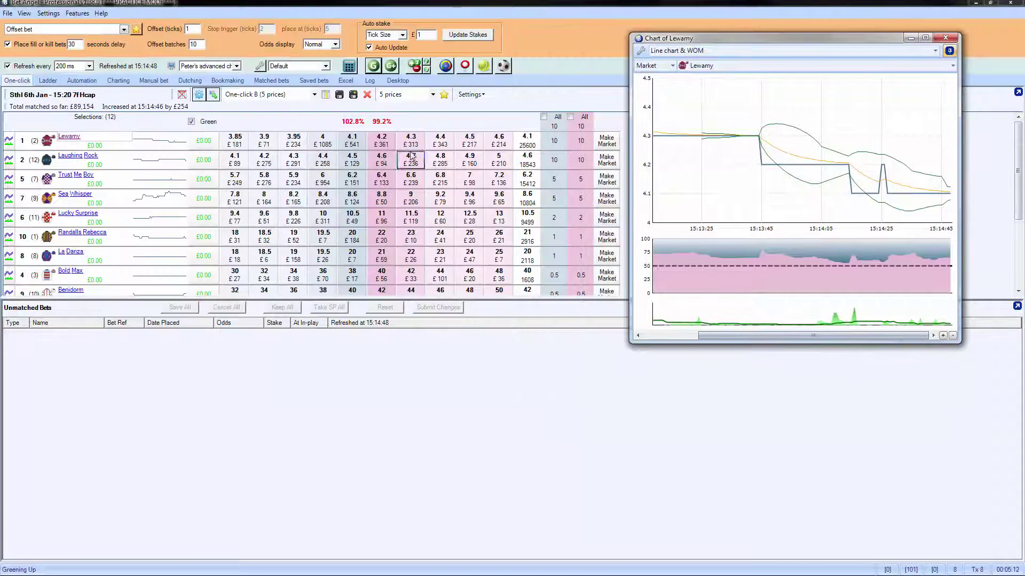
left_click(372, 67)
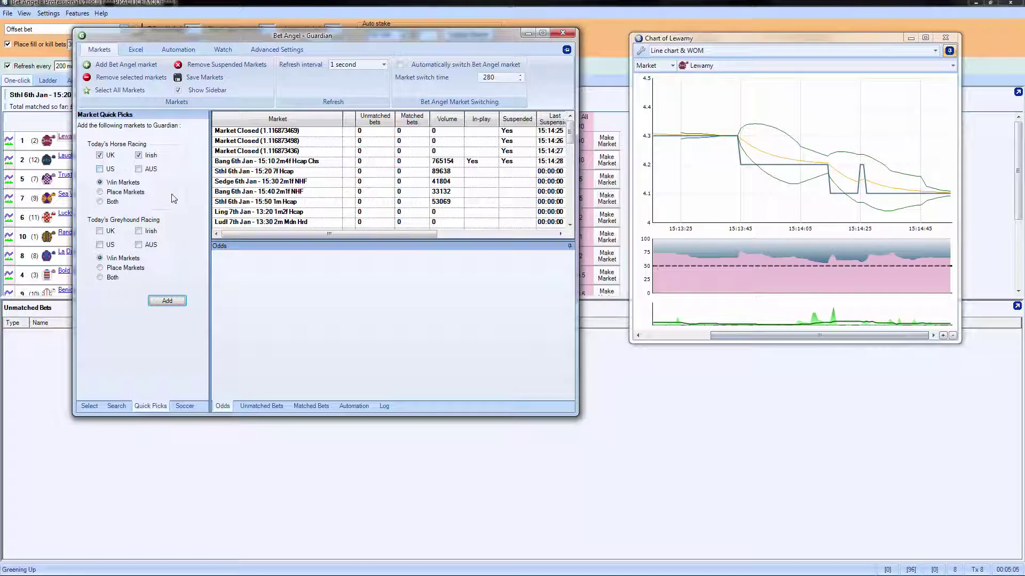
left_click(170, 302)
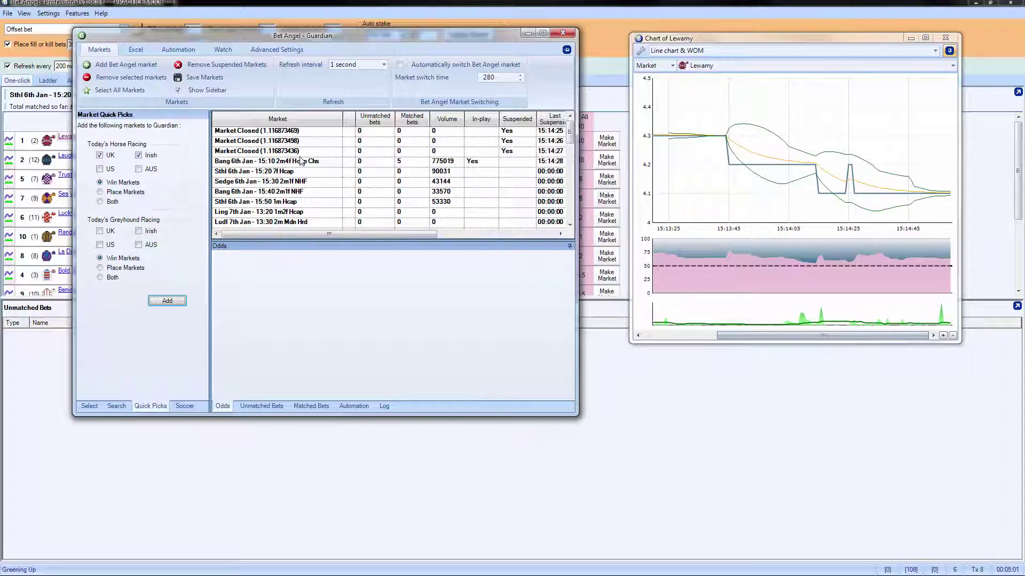